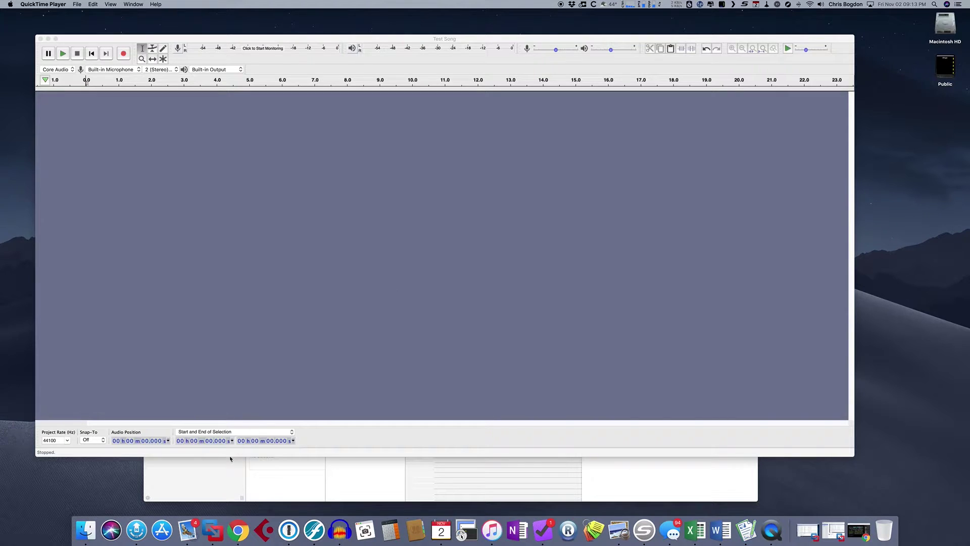
Open Test Song.mp3 from Path Finder with Audacity via Open With
click(213, 474)
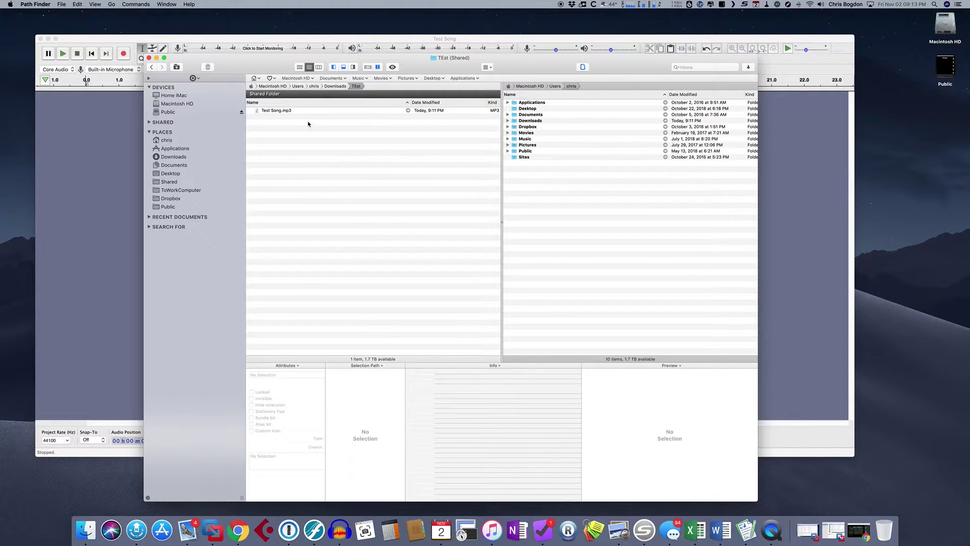
right_click(276, 113)
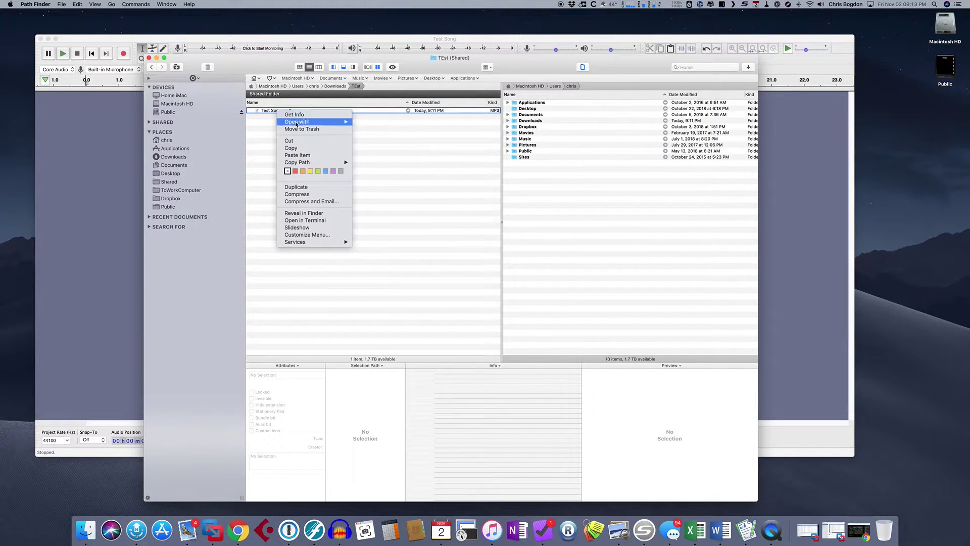
mouse_move(329, 122)
click(378, 156)
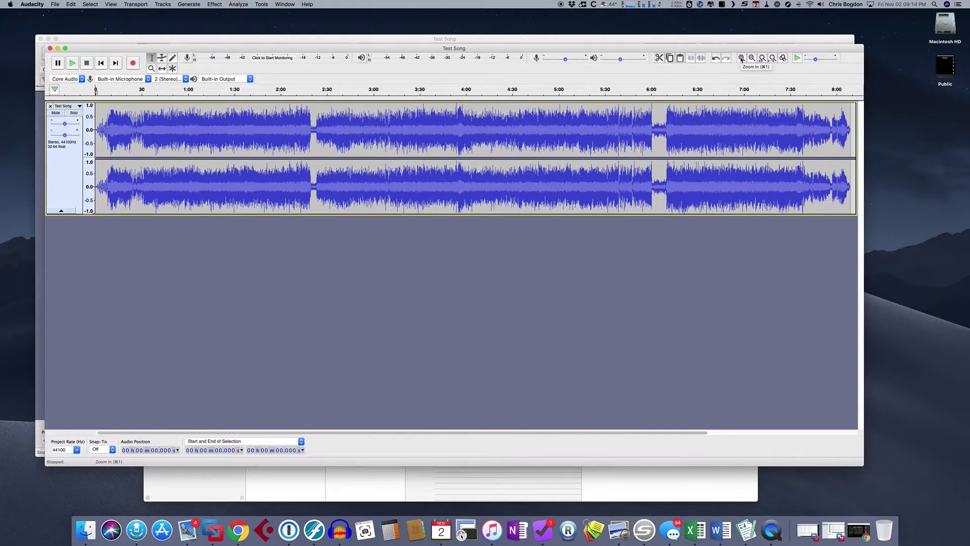
Zoom in on the imported eight-minute Test Song waveform
click(741, 58)
Zoom to the first 31 seconds and add a 'Track 1' label at 0:00
click(741, 58)
click(742, 58)
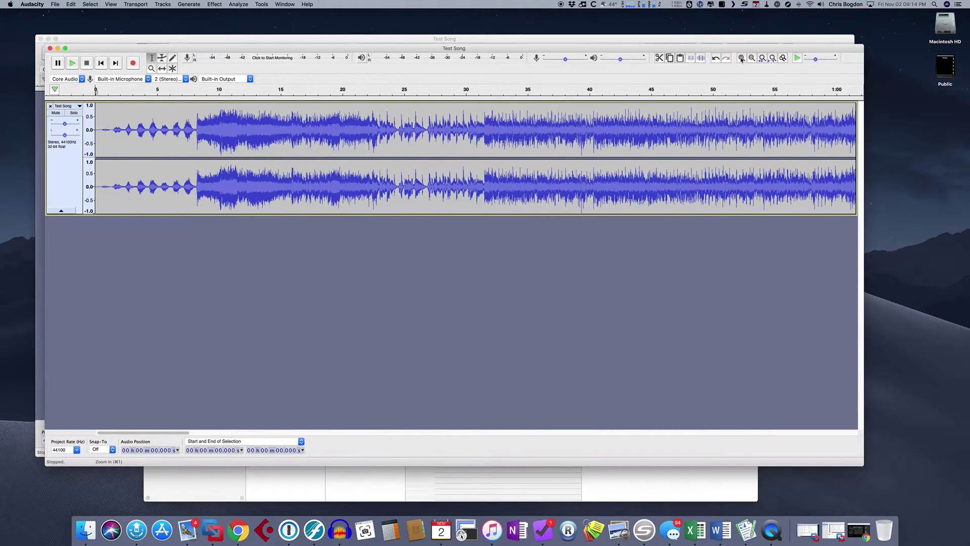
click(742, 58)
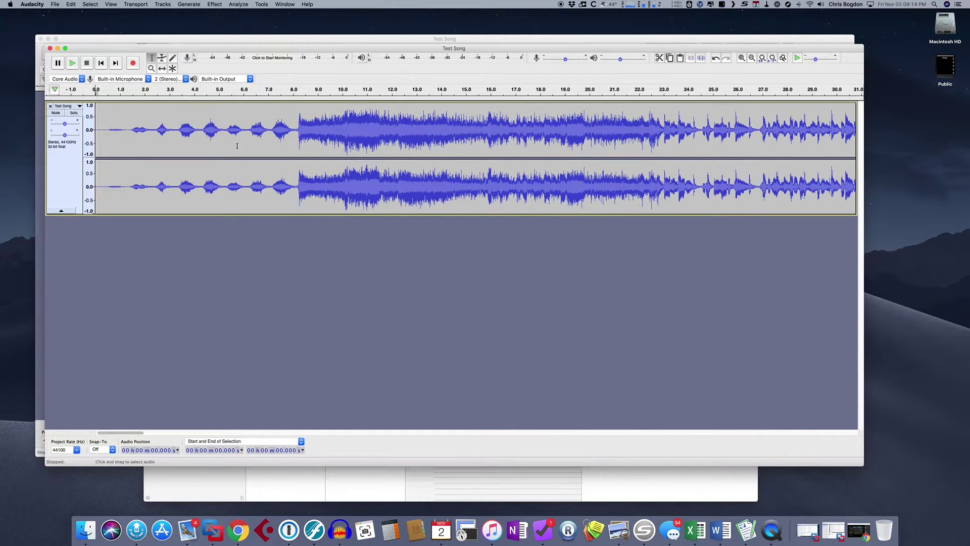
click(97, 138)
key(Home)
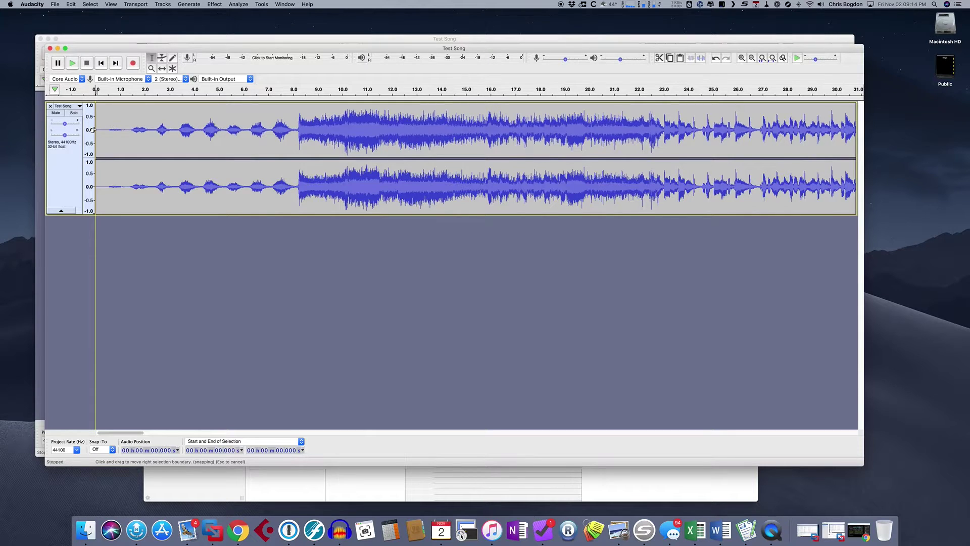
key(super+b)
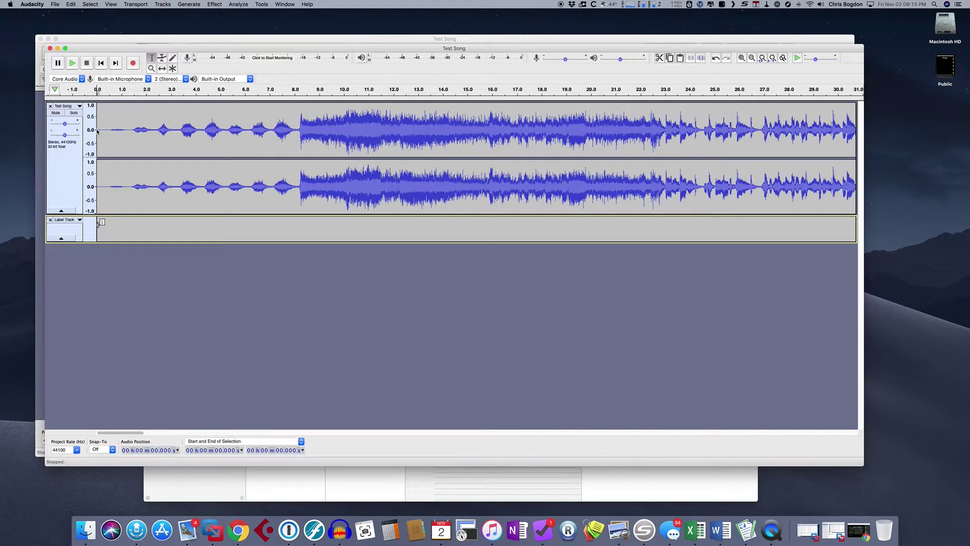
text(Track 1)
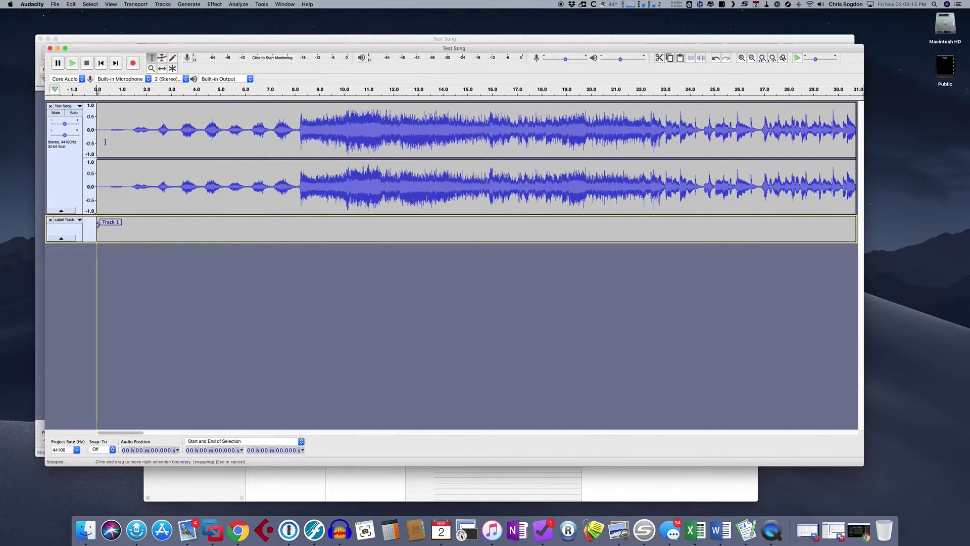
drag(121, 433, 204, 434)
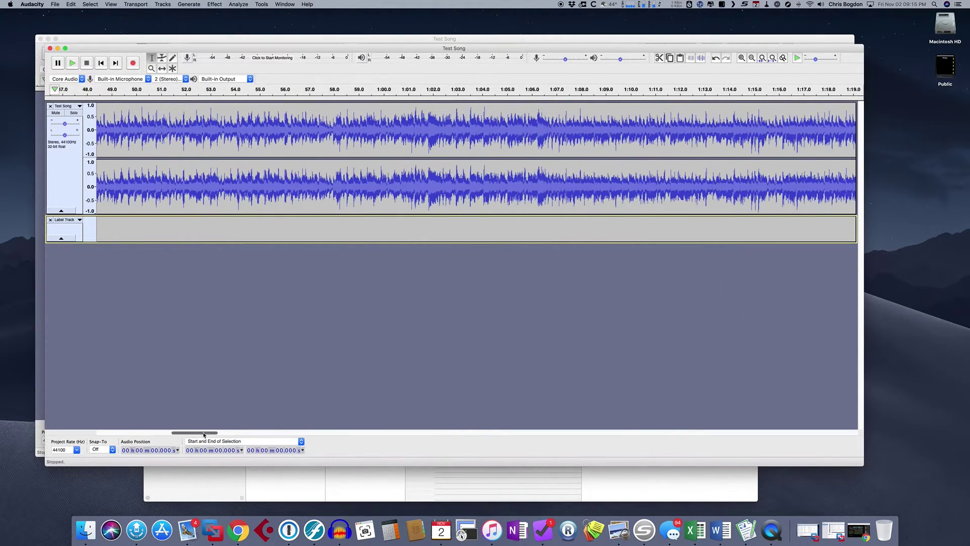
Delete the silent gap near 2:20 and add a 'Track 2' label at 2:19.7
drag(283, 434, 335, 433)
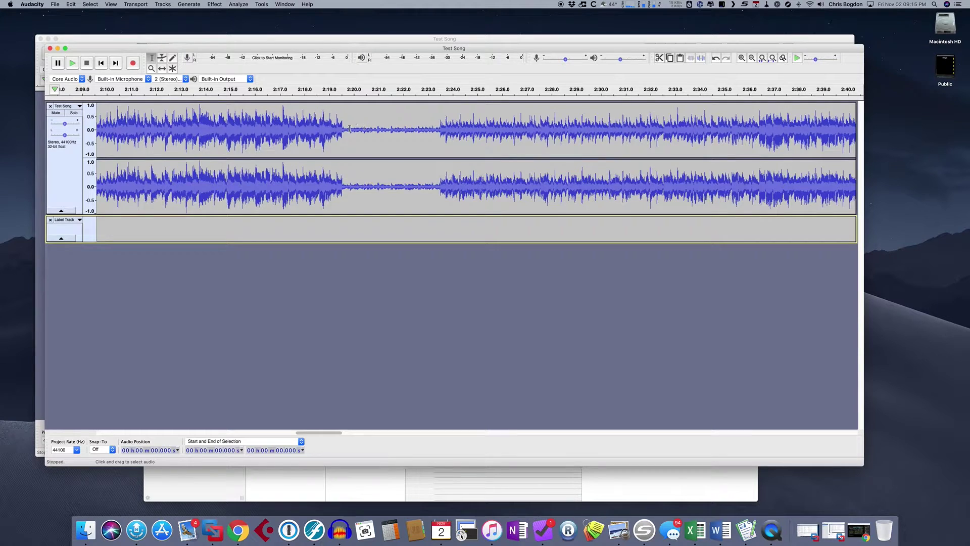
drag(346, 130, 435, 127)
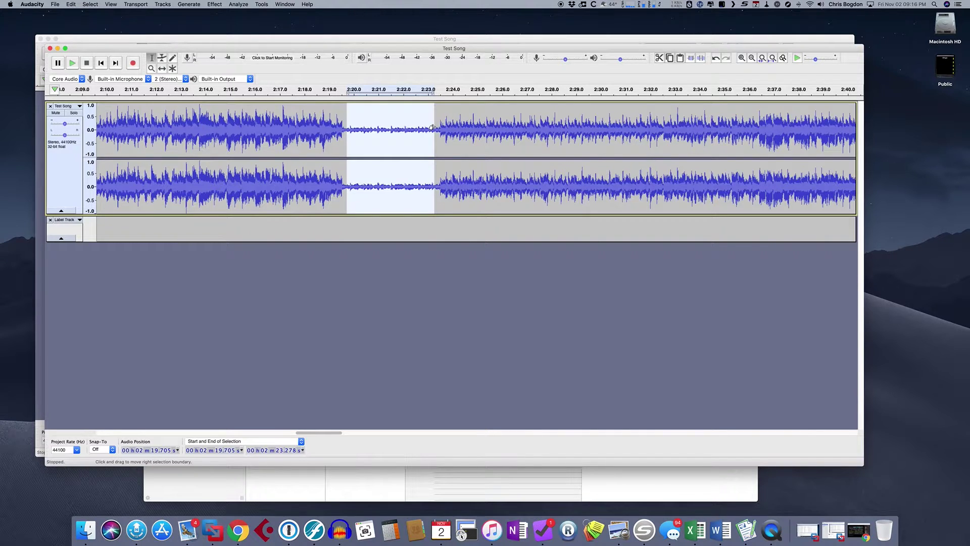
key(Delete)
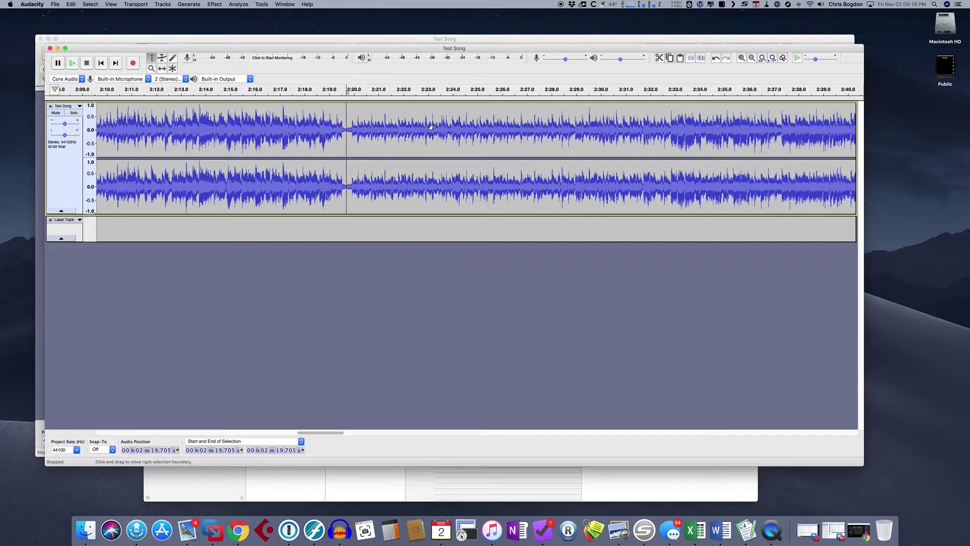
key(super+b)
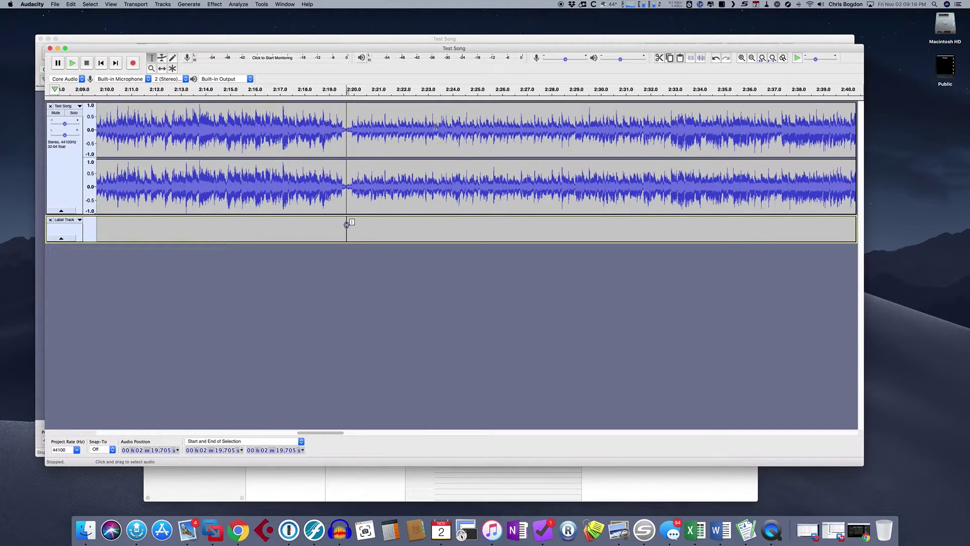
text(Track 2)
drag(322, 433, 650, 434)
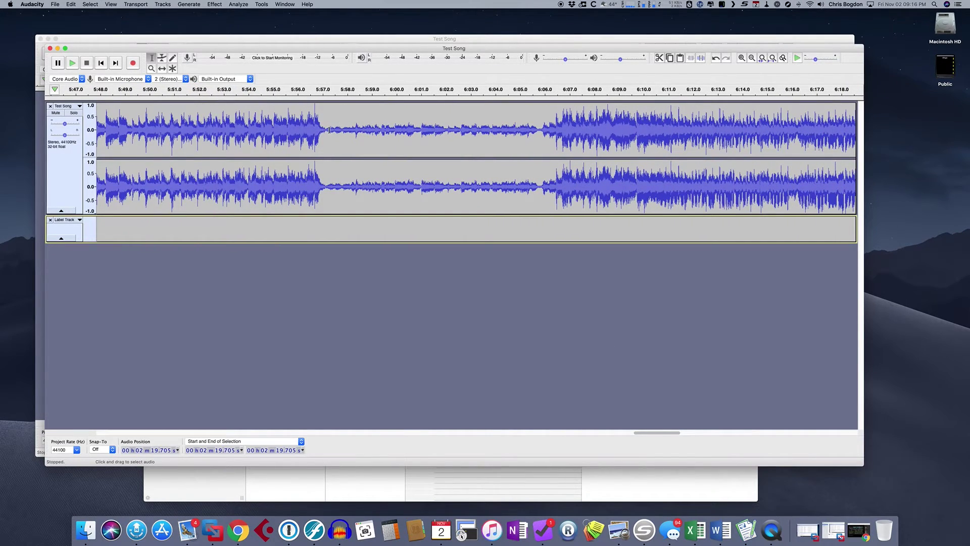
Cut the quiet stretch from about 5:57 to 6:05 and label the cut 'Track 3'
drag(327, 130, 540, 129)
key(Delete)
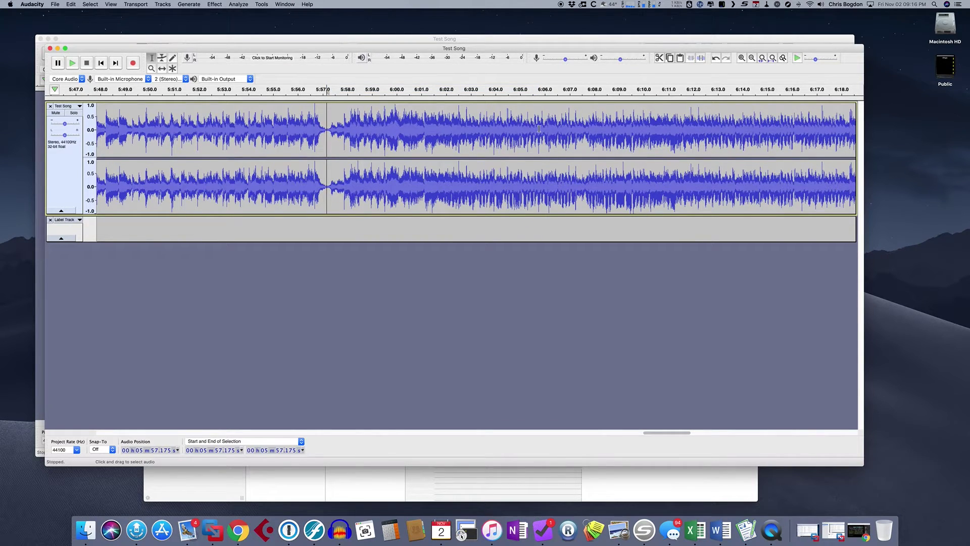
key(super+b)
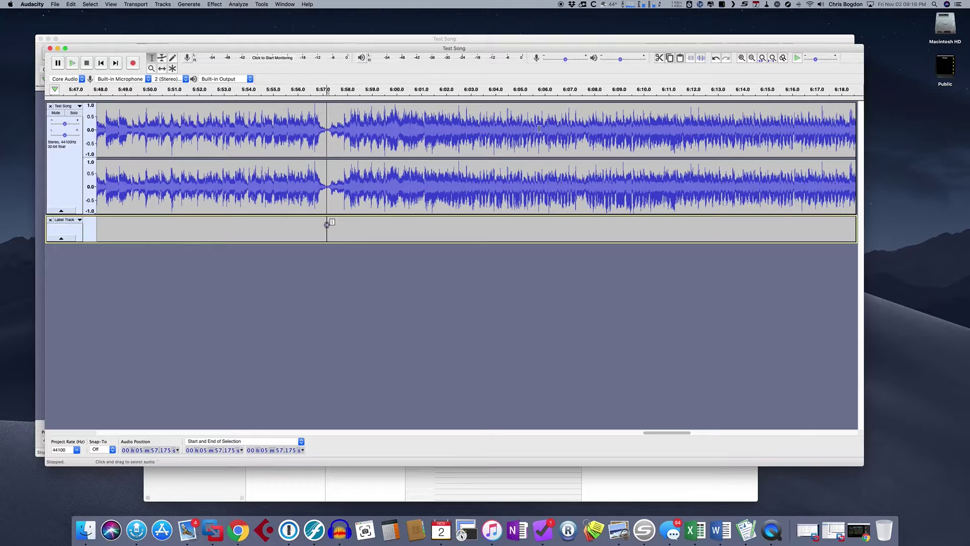
text(Track 3)
key(Return)
Zoom out to the whole timeline and scroll back to show all three labels
click(752, 59)
click(751, 59)
click(752, 59)
click(752, 59)
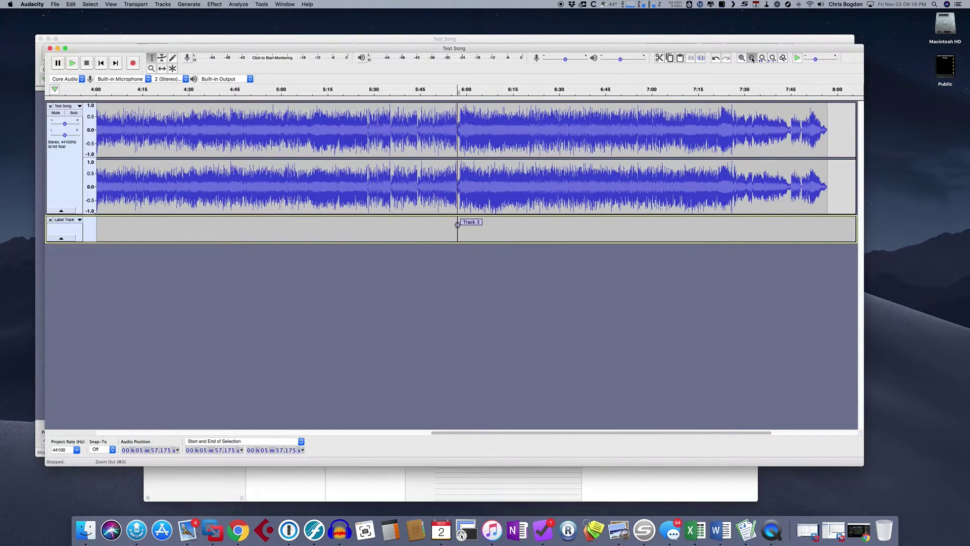
click(752, 59)
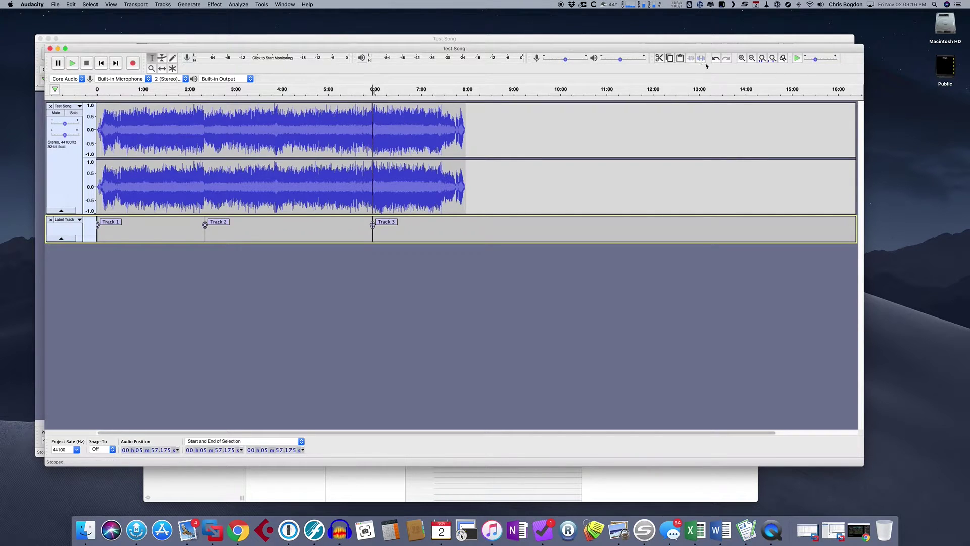
click(742, 58)
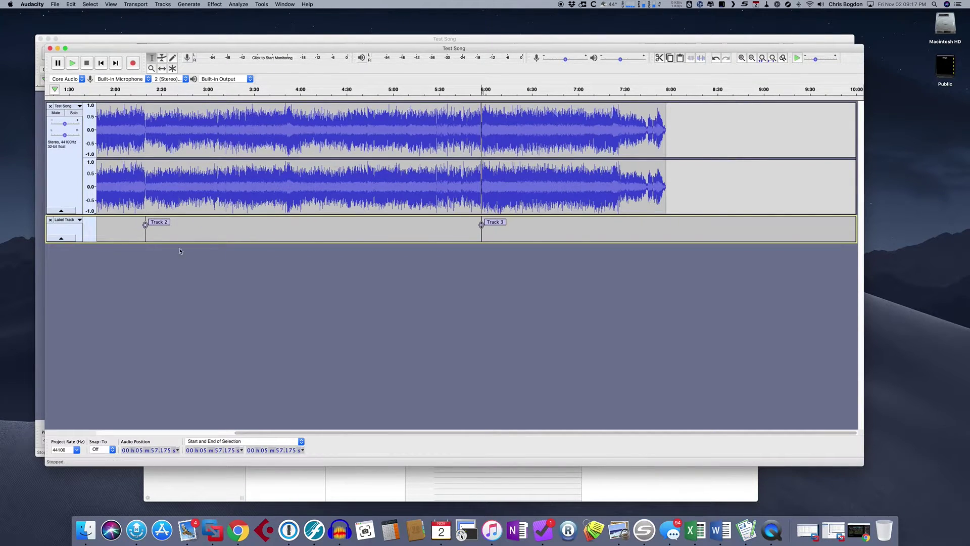
drag(336, 434, 134, 409)
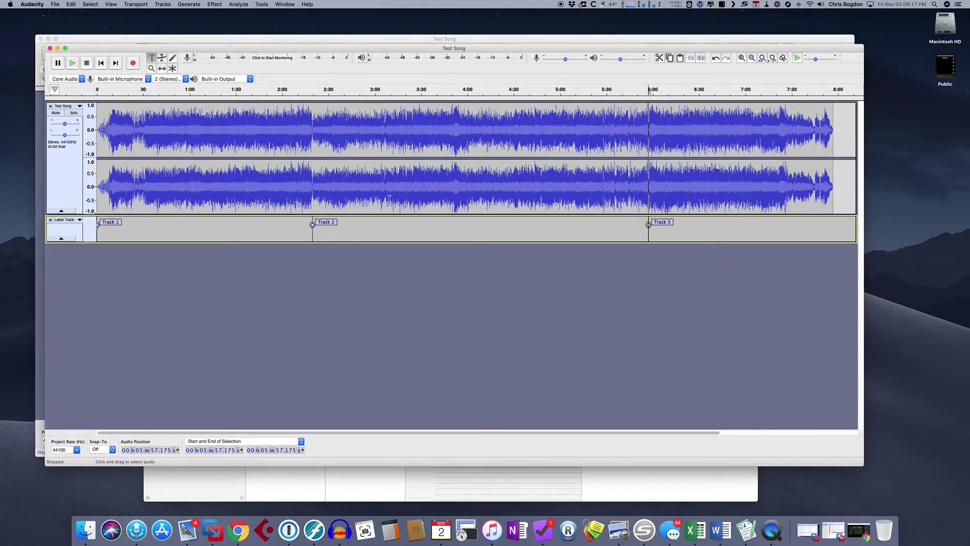
Open the metadata tags editor and set Artist Name to 'My Favorite Band'
click(54, 4)
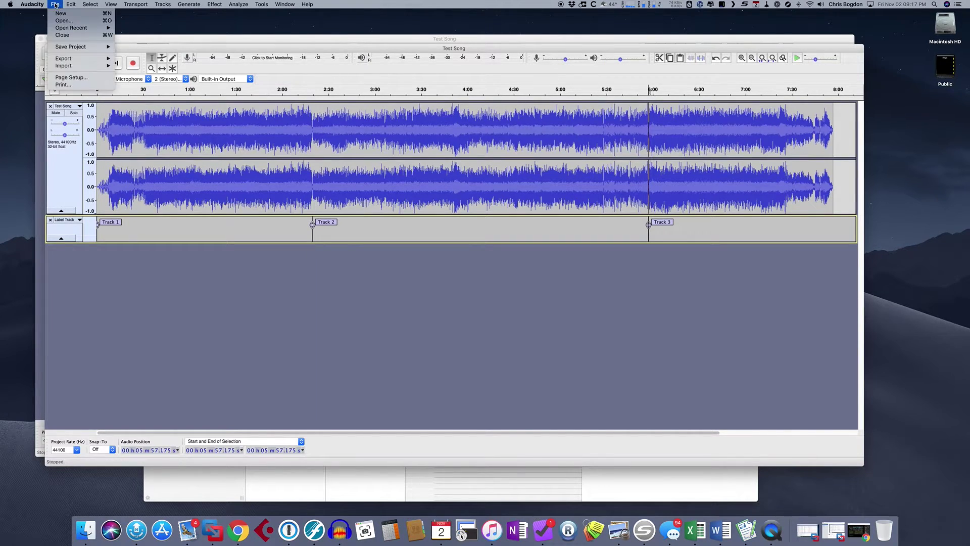
mouse_move(71, 6)
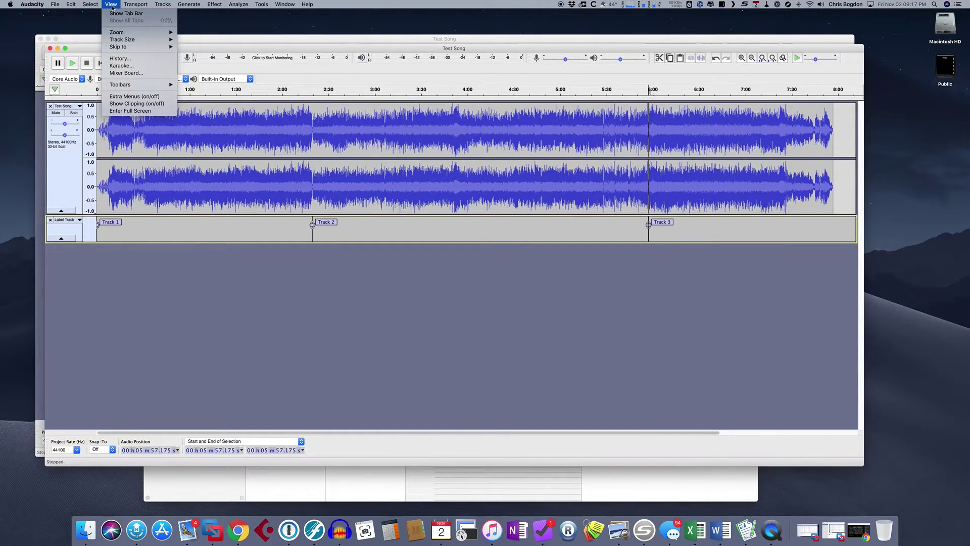
mouse_move(165, 8)
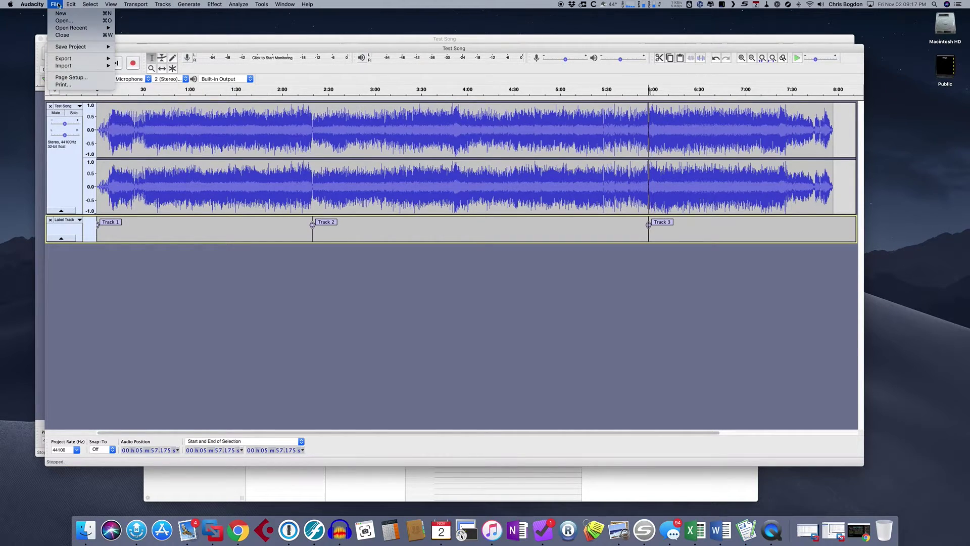
mouse_move(69, 60)
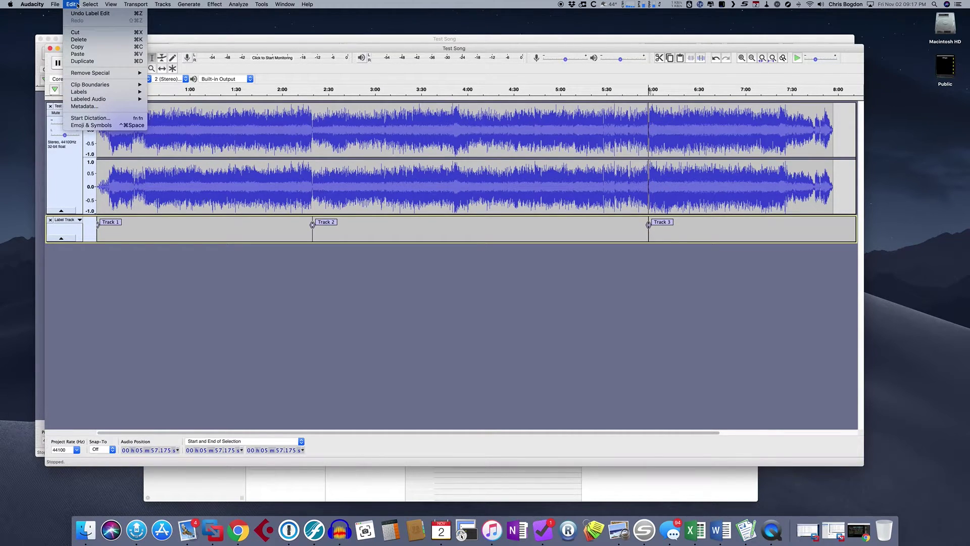
mouse_move(93, 94)
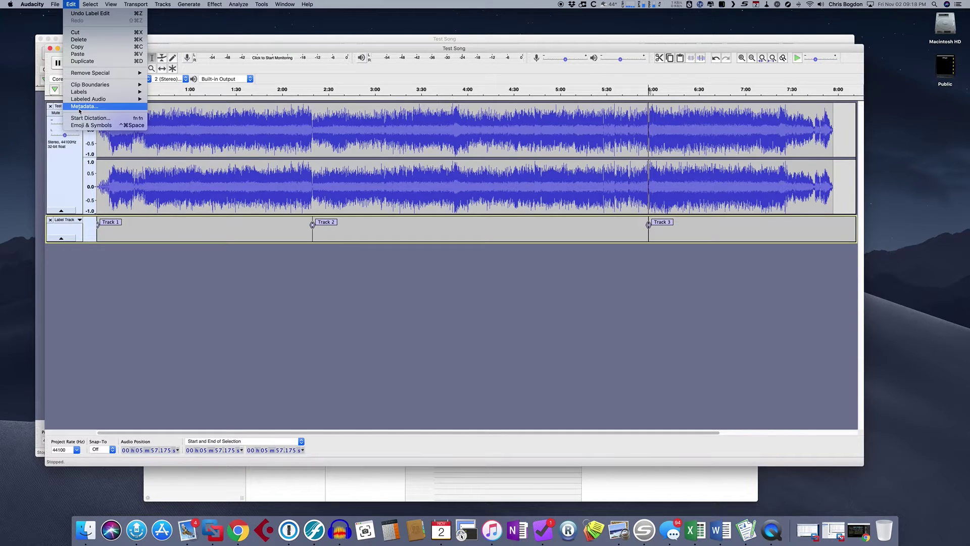
click(79, 109)
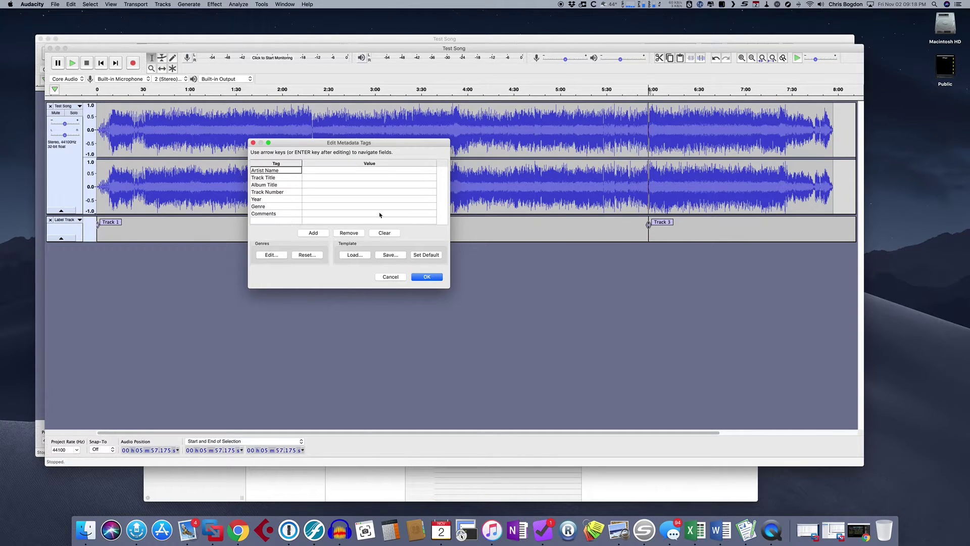
click(323, 171)
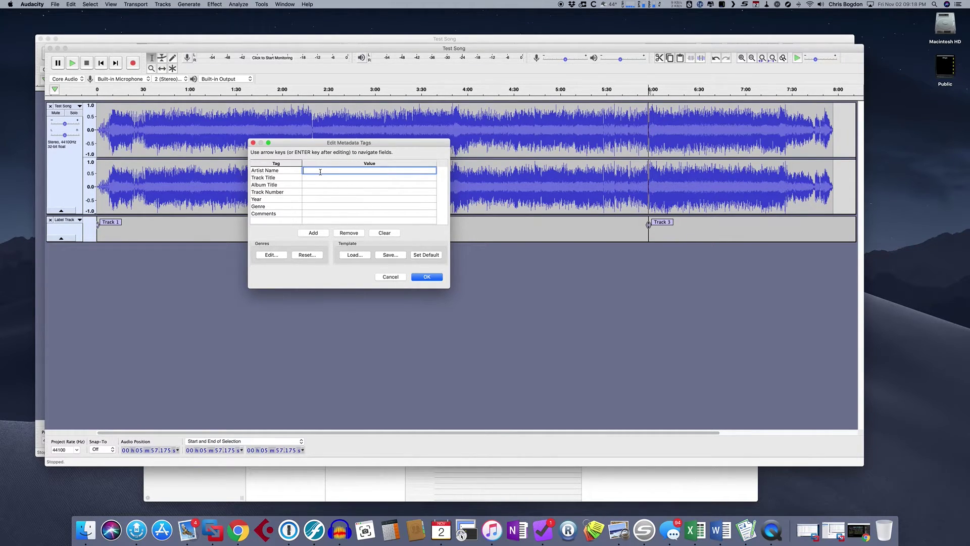
text(My Favorite Band)
key(Return)
Set Album Title to 'Live Recording from Chicago - 1-2018', fixing the year typo
click(368, 177)
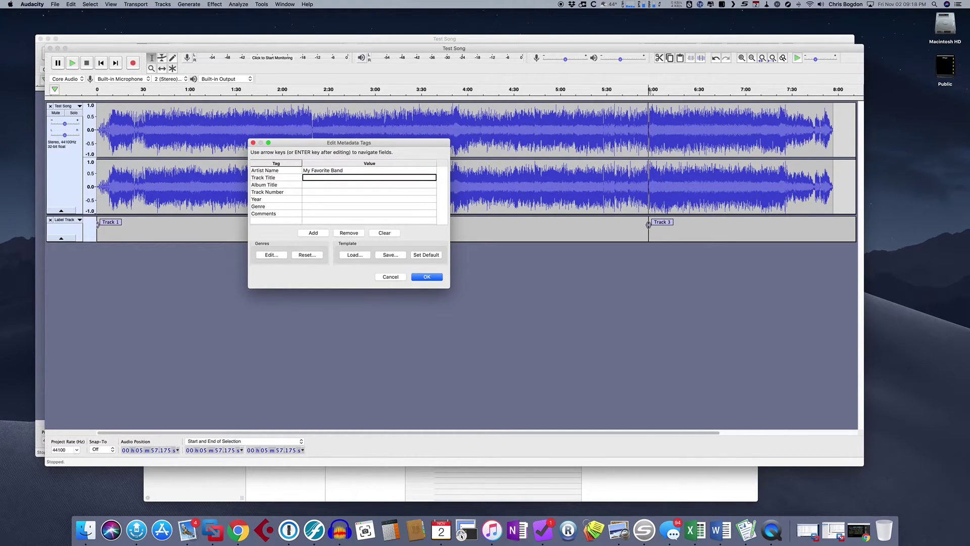
click(369, 185)
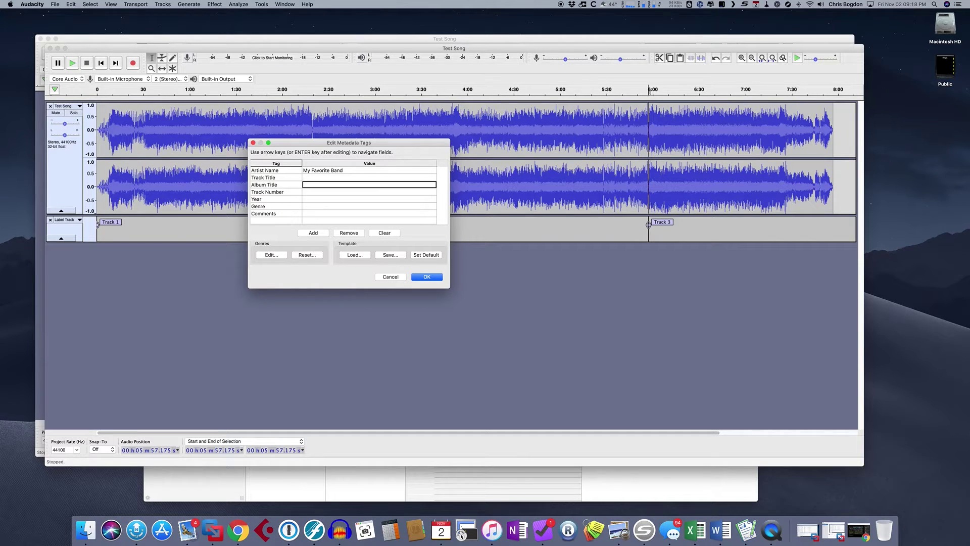
text(Live)
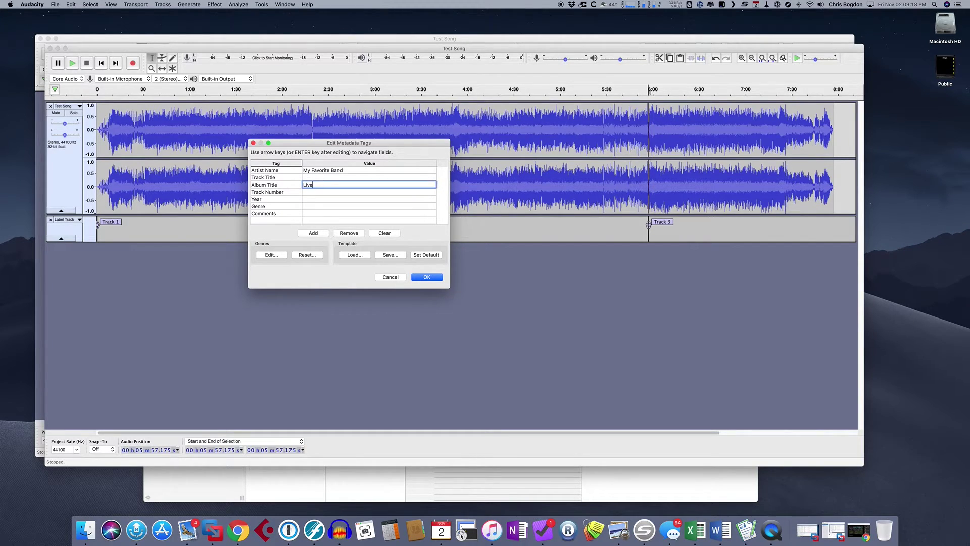
text( Recording freom om Chicago - 1)
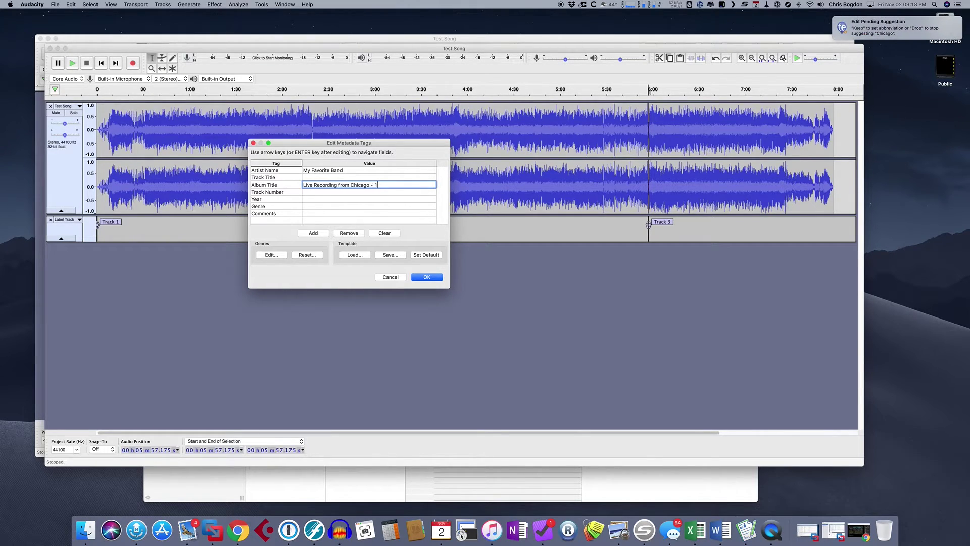
text(-2019)
key(BackSpace)
text(8)
key(Return)
Fill in Year 2018 and Genre Polka, then apply the tags
key(Down)
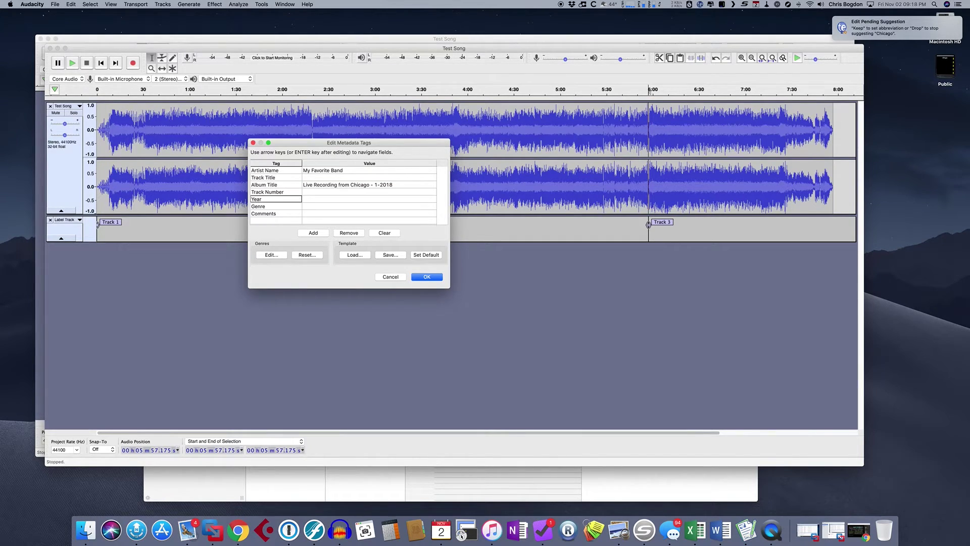
key(Right)
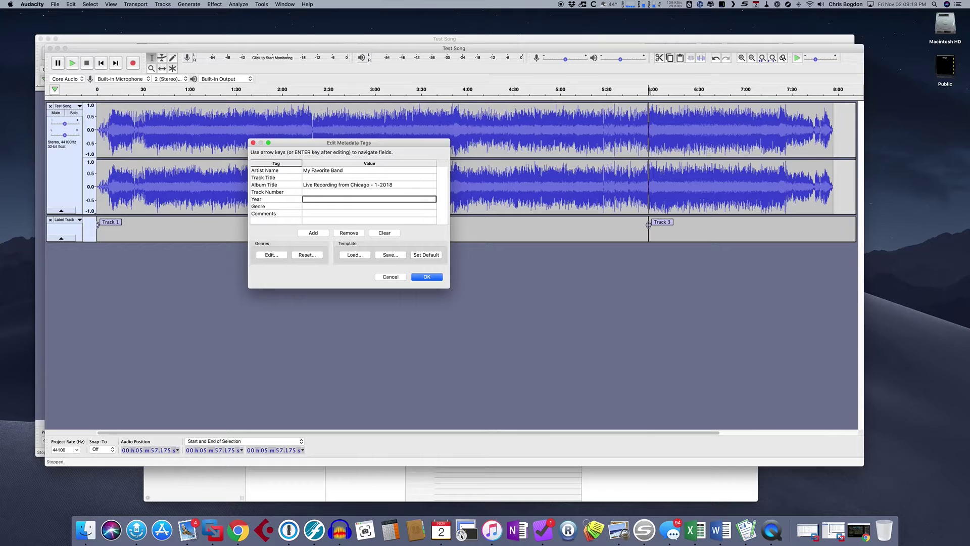
text(2018)
key(Return)
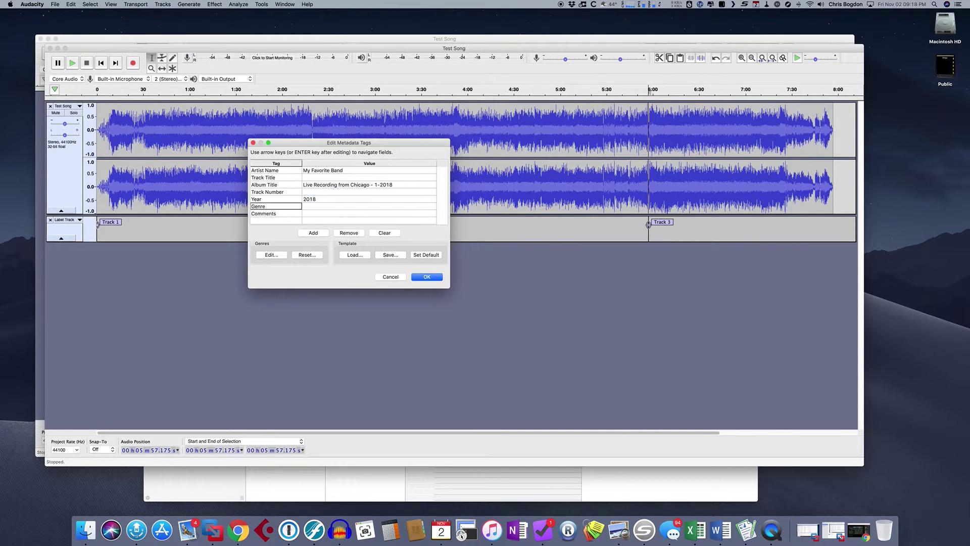
key(Down)
text(Polka)
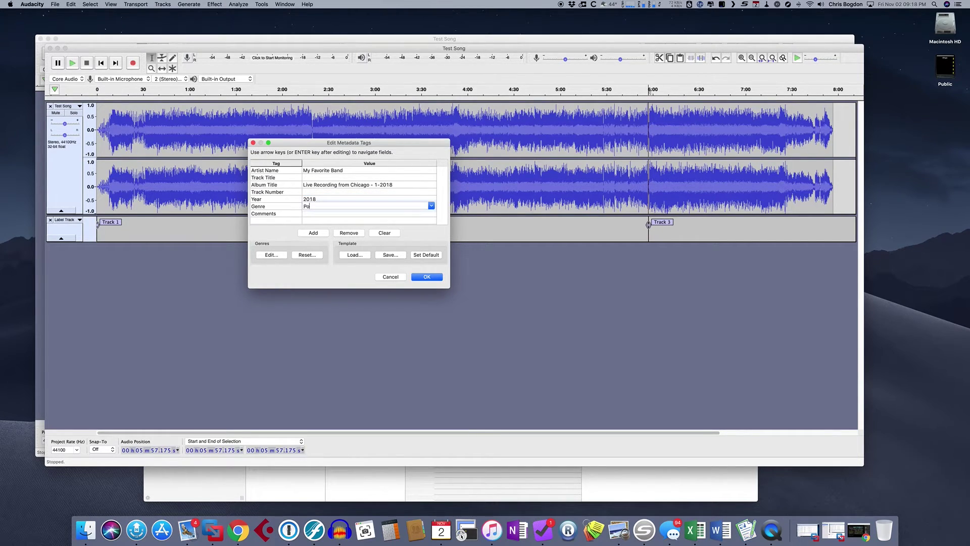
click(420, 278)
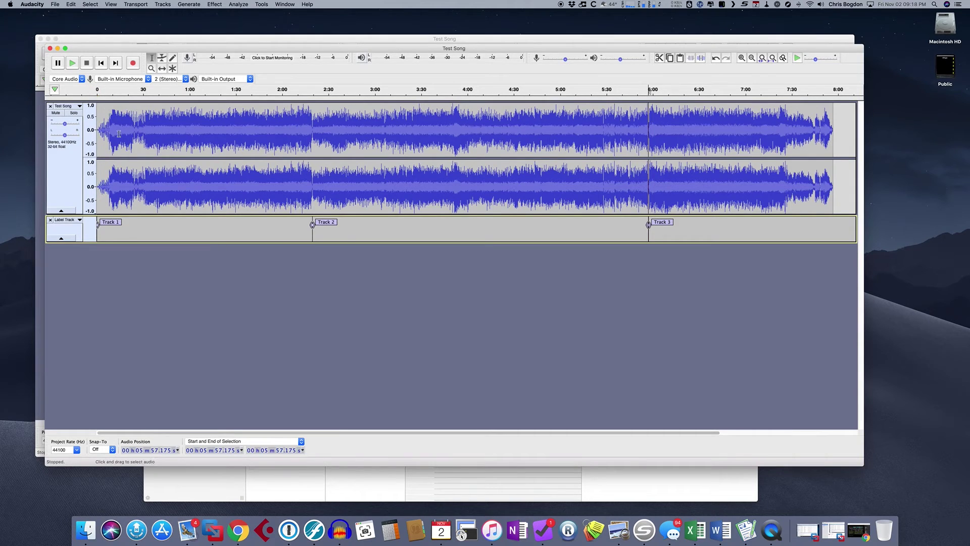
Show the Export submenu under the File menu
click(55, 5)
mouse_move(73, 61)
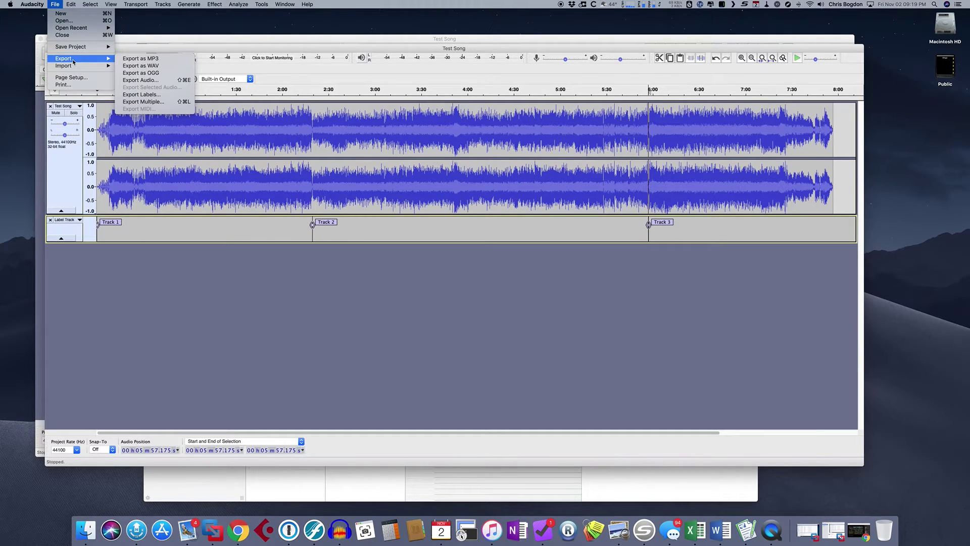
Set Export Multiple to MP3, split by numbered labels, into folder myband instead of PCM-Ludlow
click(153, 103)
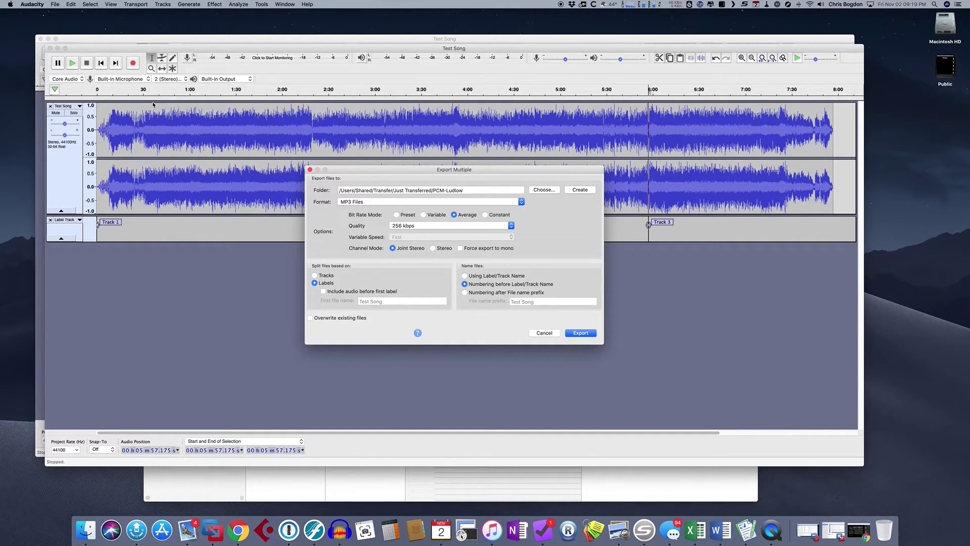
drag(433, 192, 488, 192)
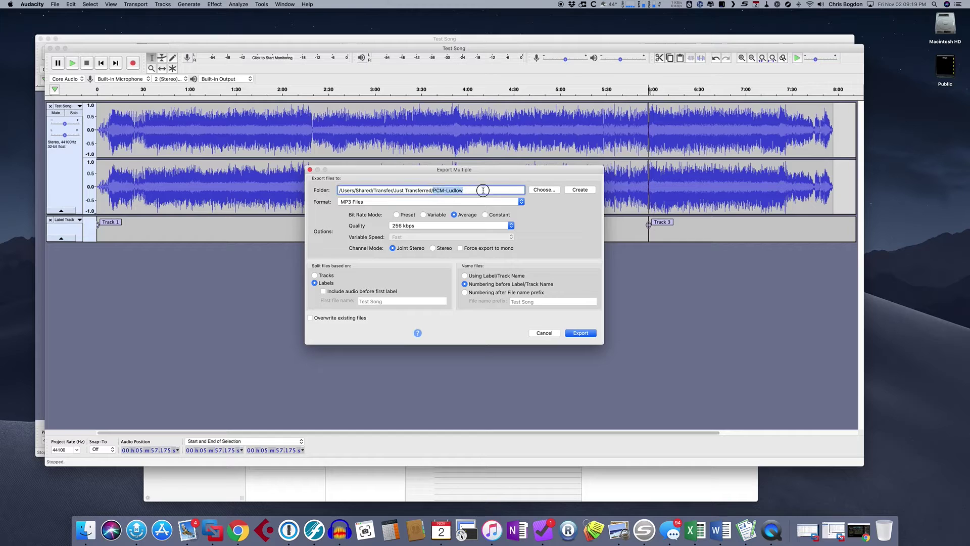
key(BackSpace)
text(band)
click(584, 334)
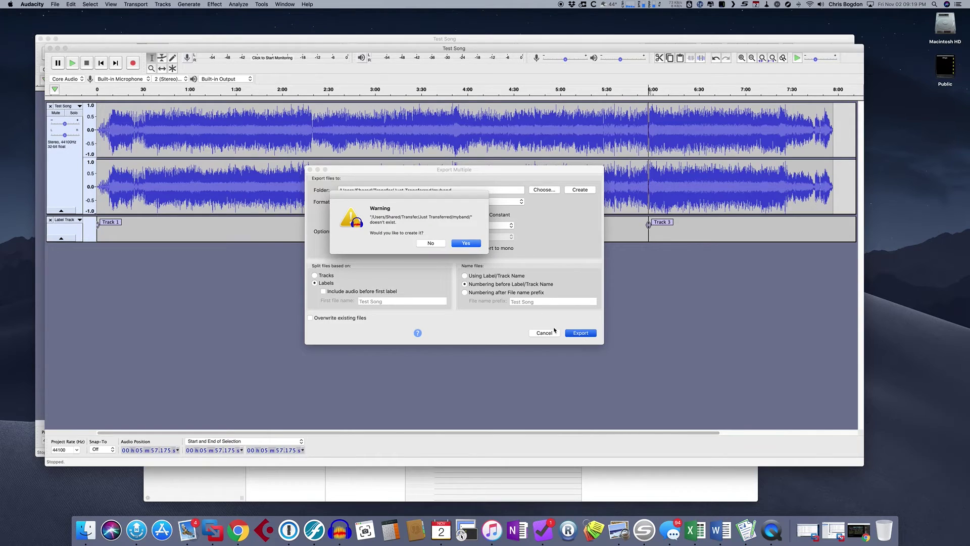
Create the myband folder, complete Track 1's title, and confirm tags for all three tracks
click(468, 241)
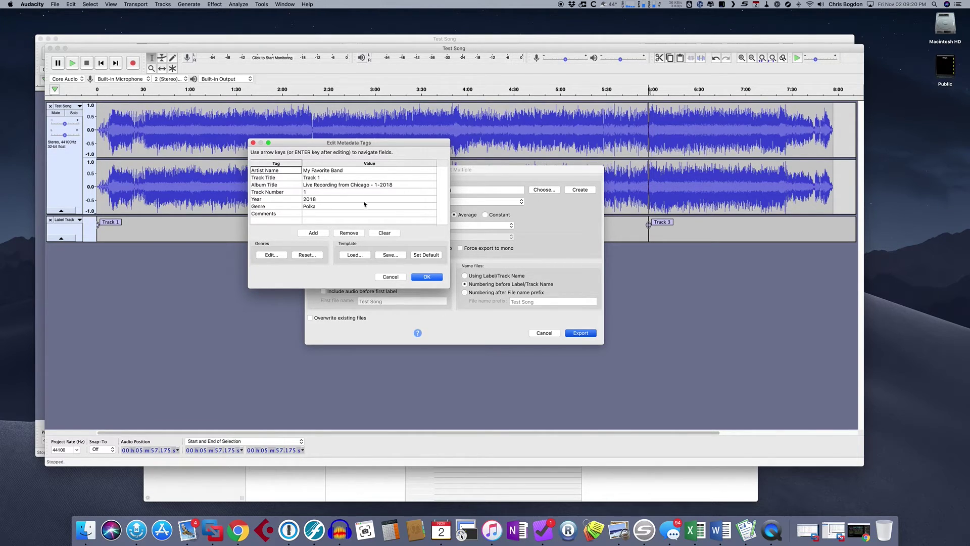
text(1)
click(427, 277)
click(427, 277)
click(427, 277)
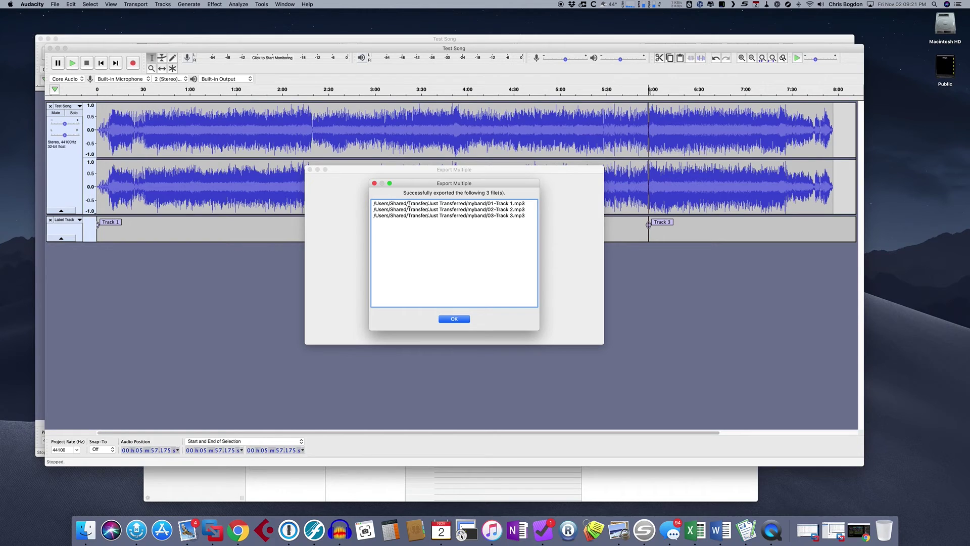
Close the export report, browse Path Finder to Shared > Transfer > Just Transferred > myband, and select 01-Track 1.mp3
click(468, 321)
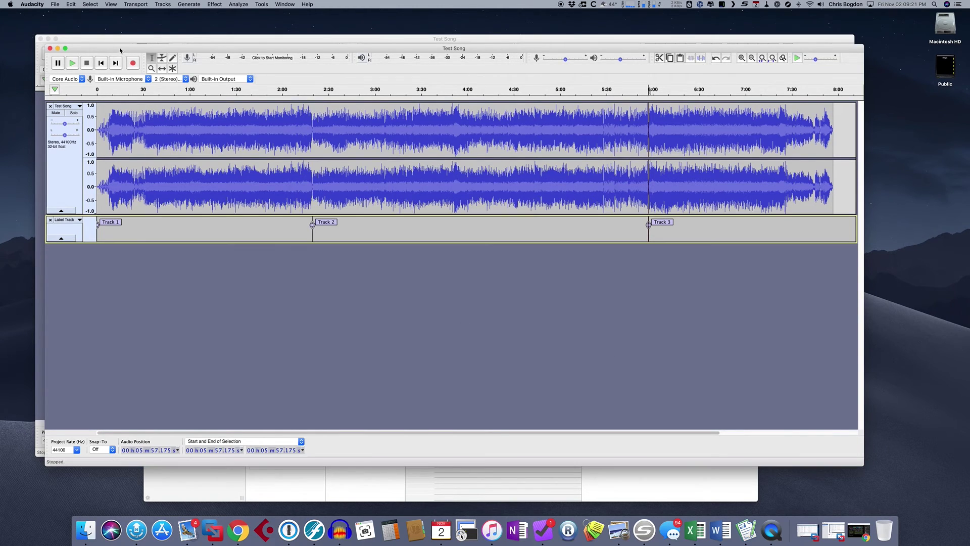
click(210, 489)
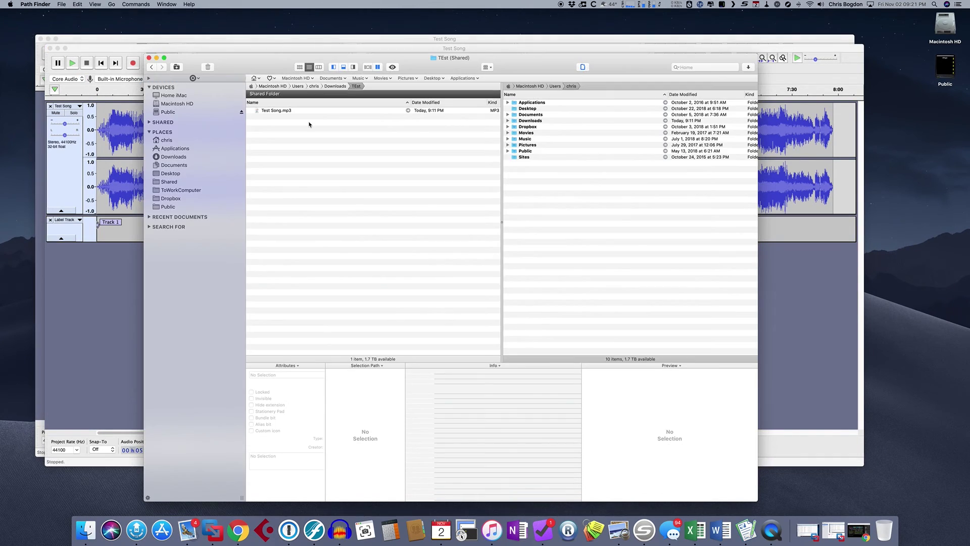
click(168, 182)
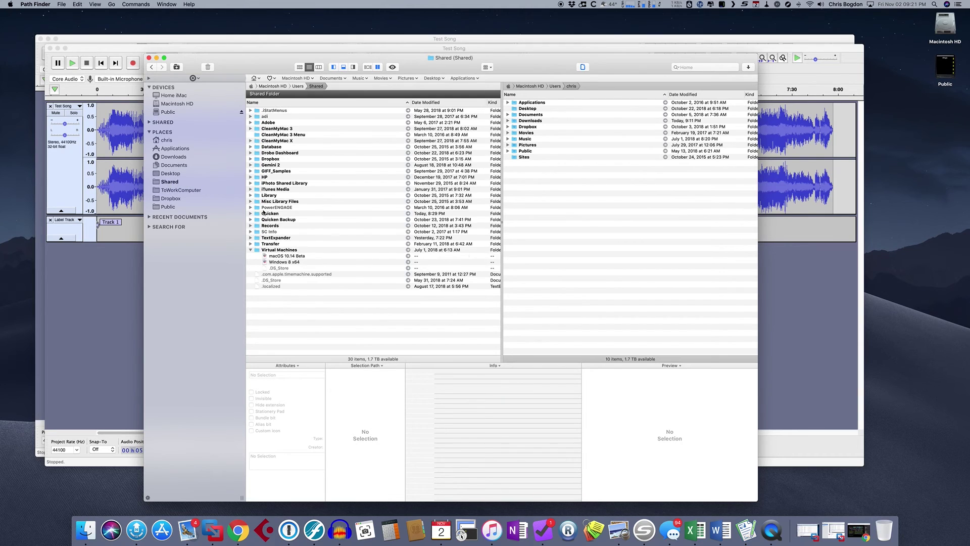
click(293, 245)
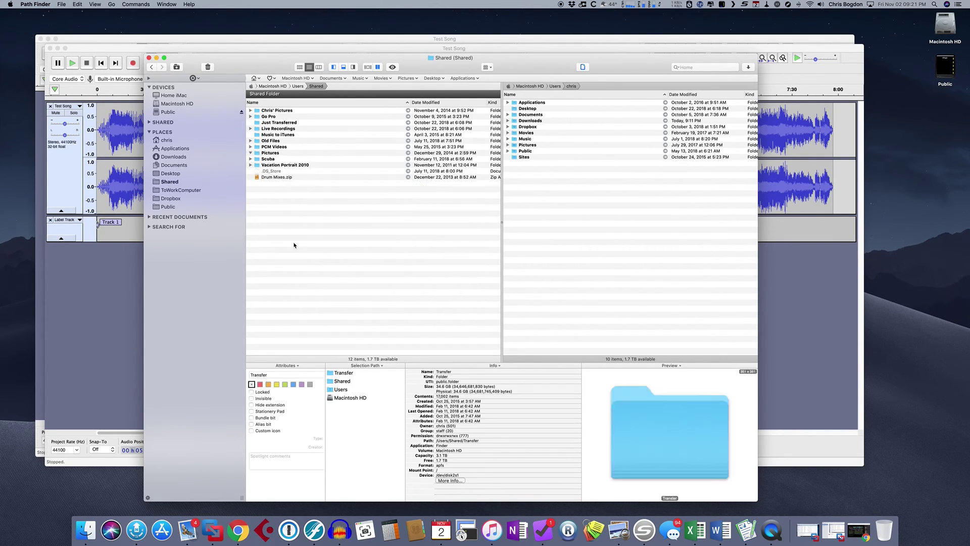
double_click(276, 124)
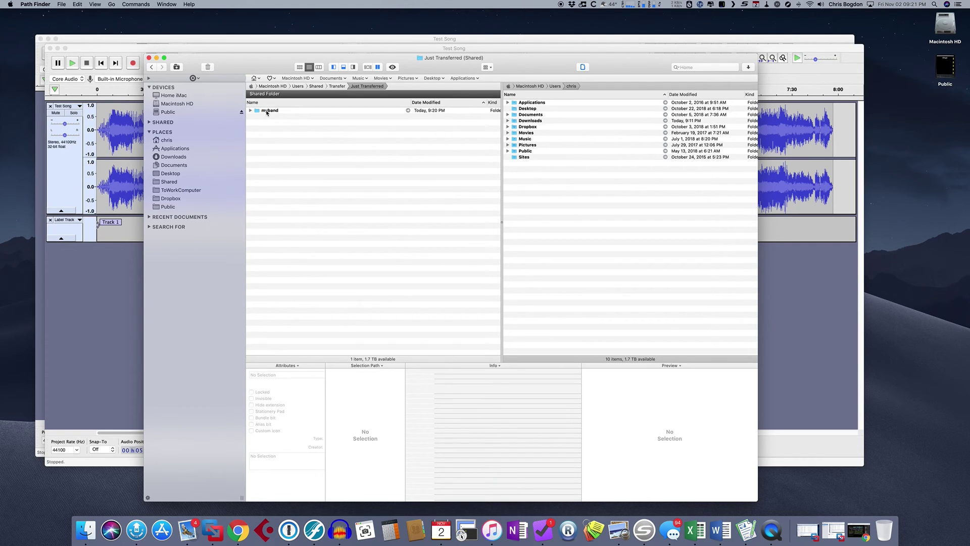
double_click(267, 111)
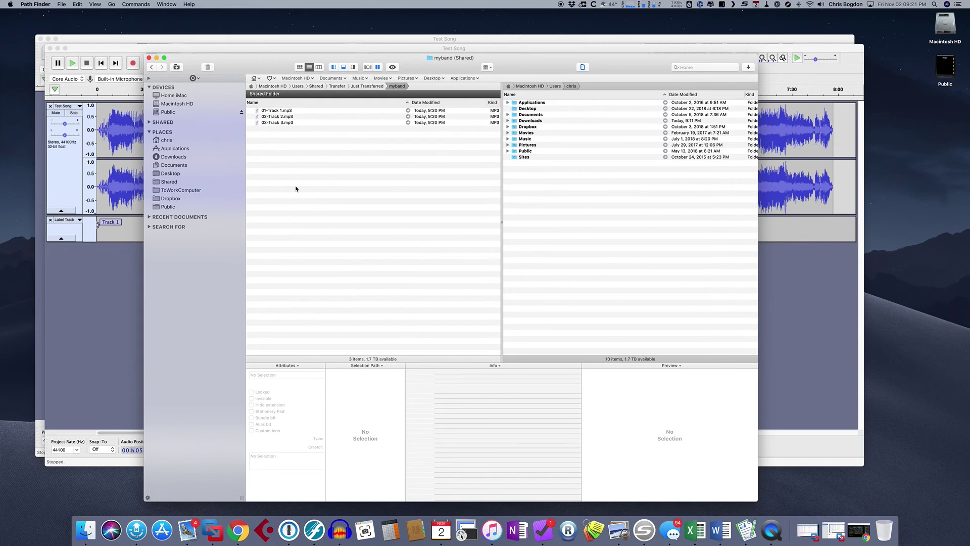
click(281, 112)
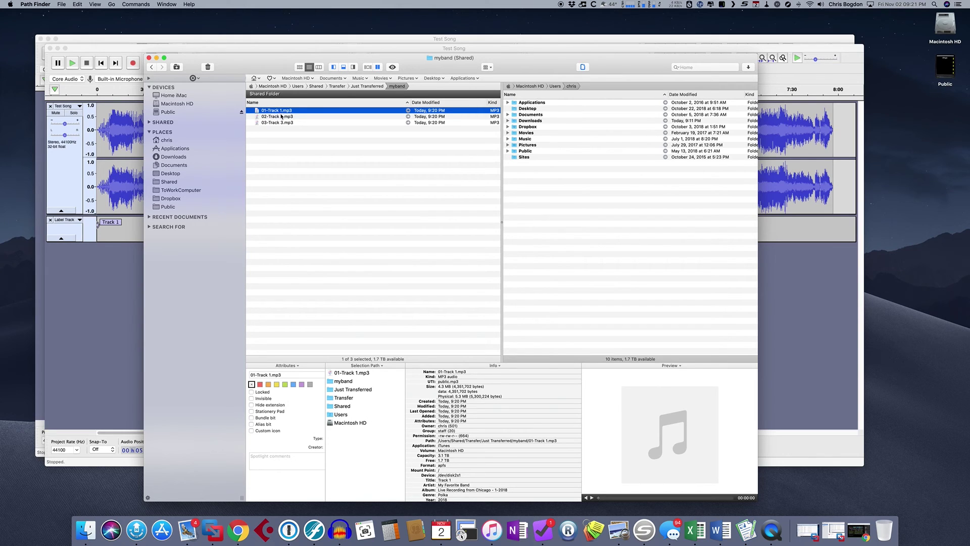
Review 01-Track 1.mp3's Title, Artist, Album and Genre (Polka) tag values in the Info pane
scroll(500, 438, down, 5)
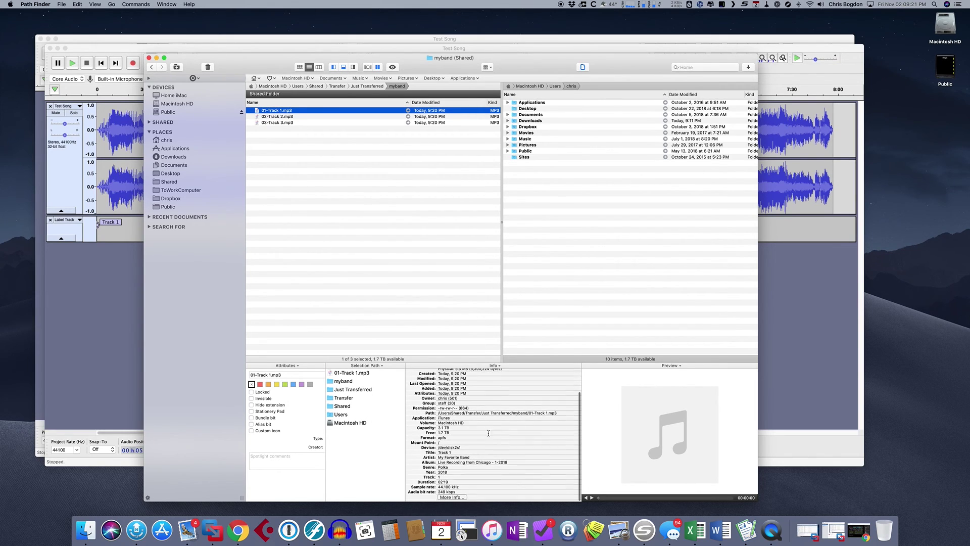
click(438, 454)
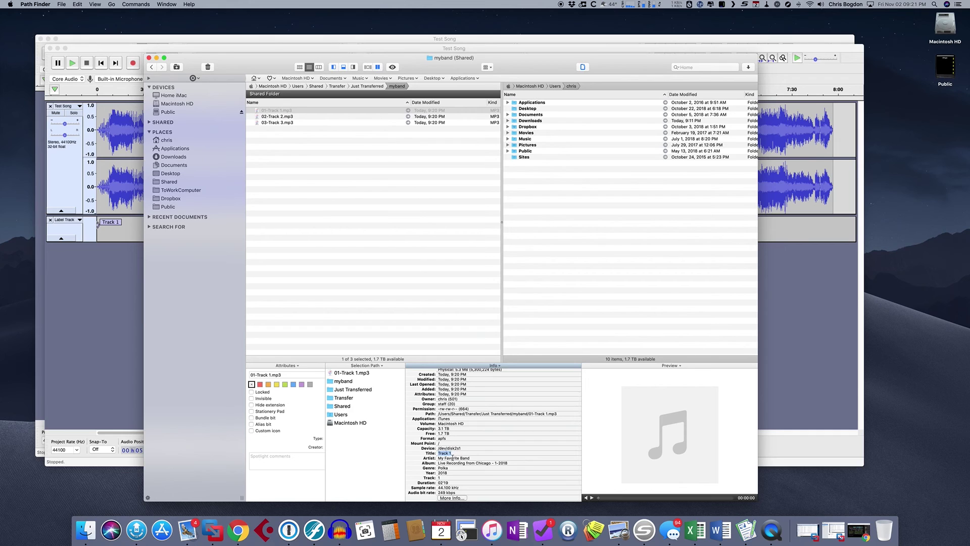
click(470, 458)
drag(438, 463, 507, 464)
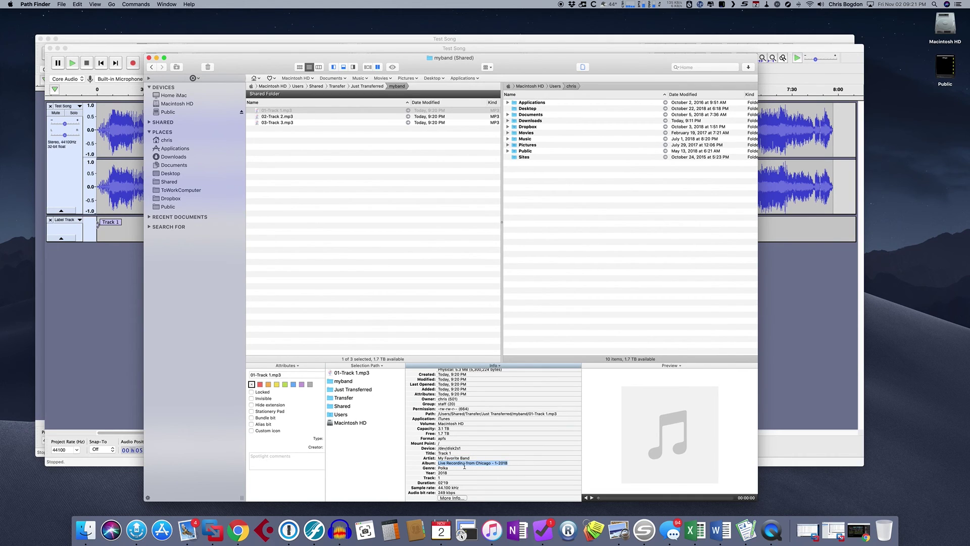
drag(438, 468, 457, 469)
click(442, 473)
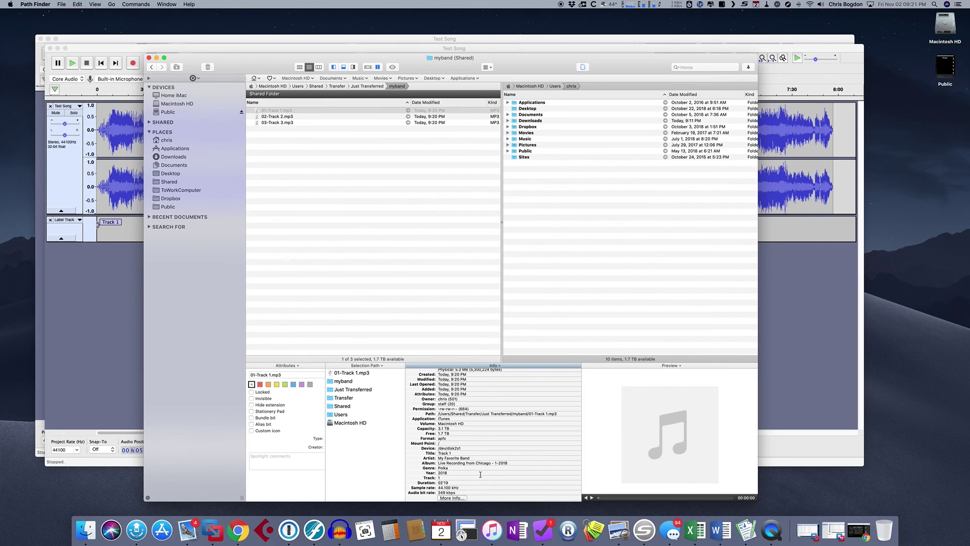